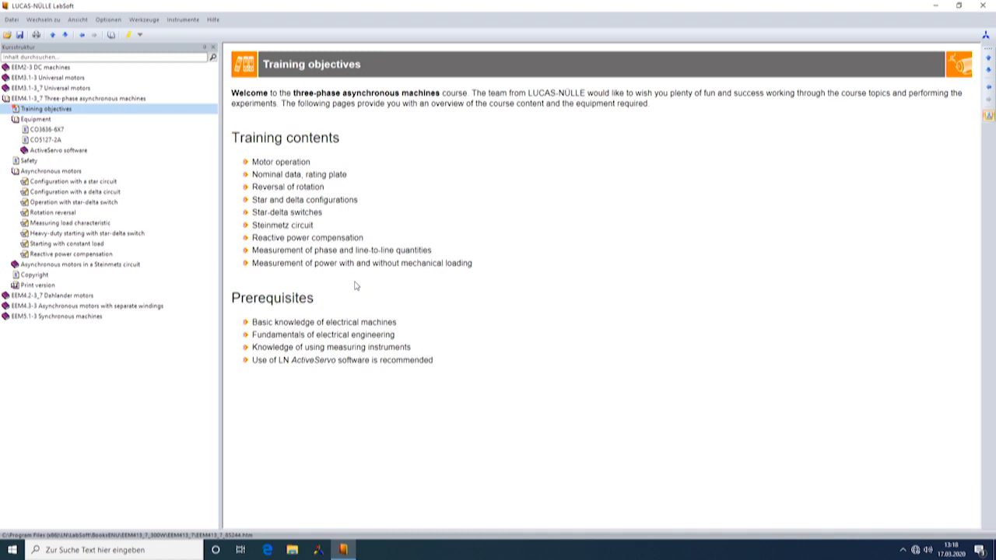
View the equipment overview, the CO3636-6X7 test bench page and the ActiveServo software page.
left_click(98, 121)
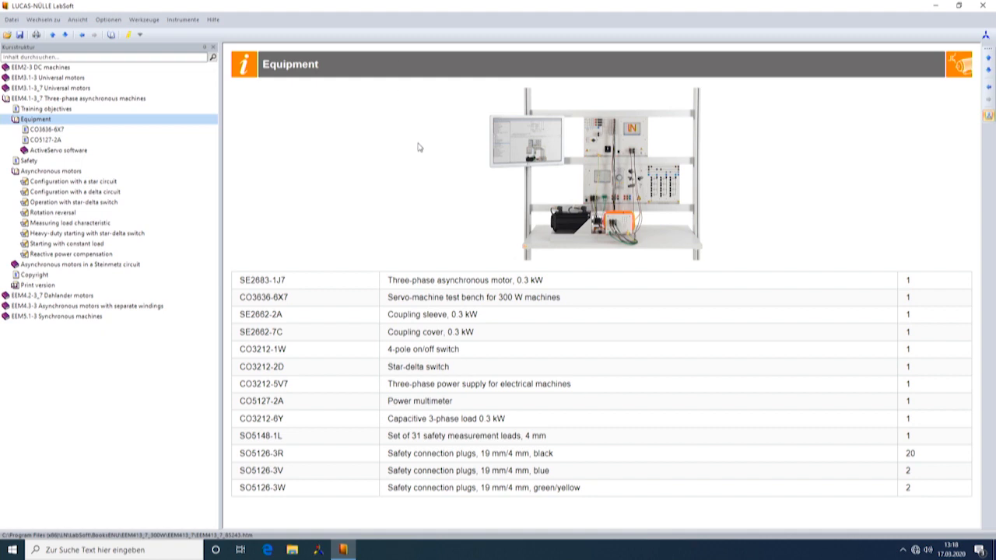
left_click(45, 129)
scroll(900, 186, "down", 5)
scroll(900, 186, "down", 5)
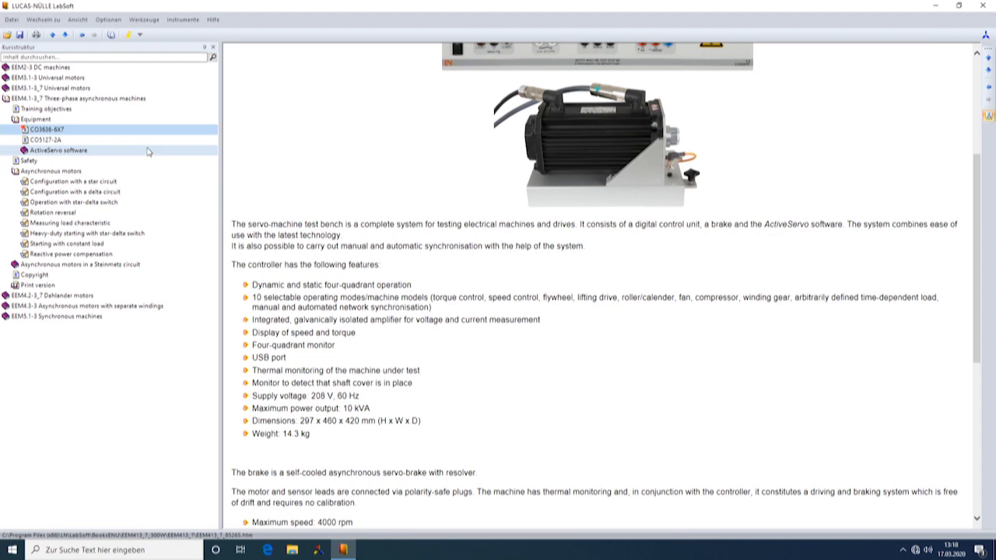
left_click(59, 150)
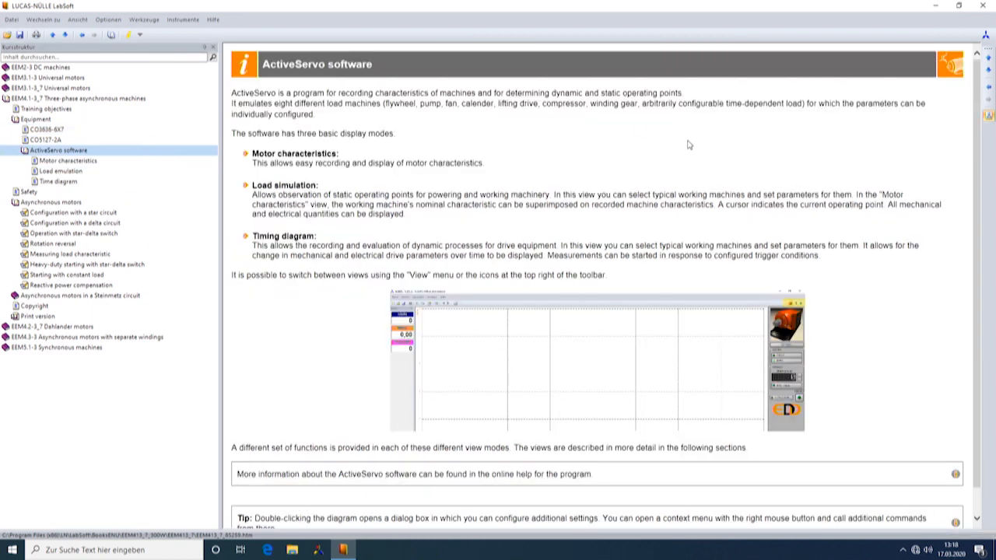
scroll(688, 145, "down", 1)
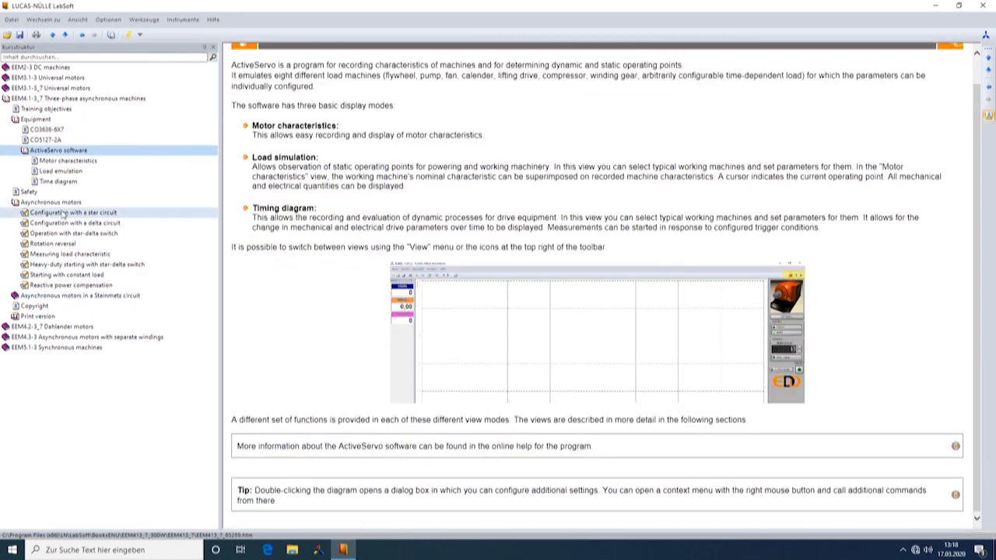
View the Motor characteristics page with its star-delta recording example.
left_click(67, 161)
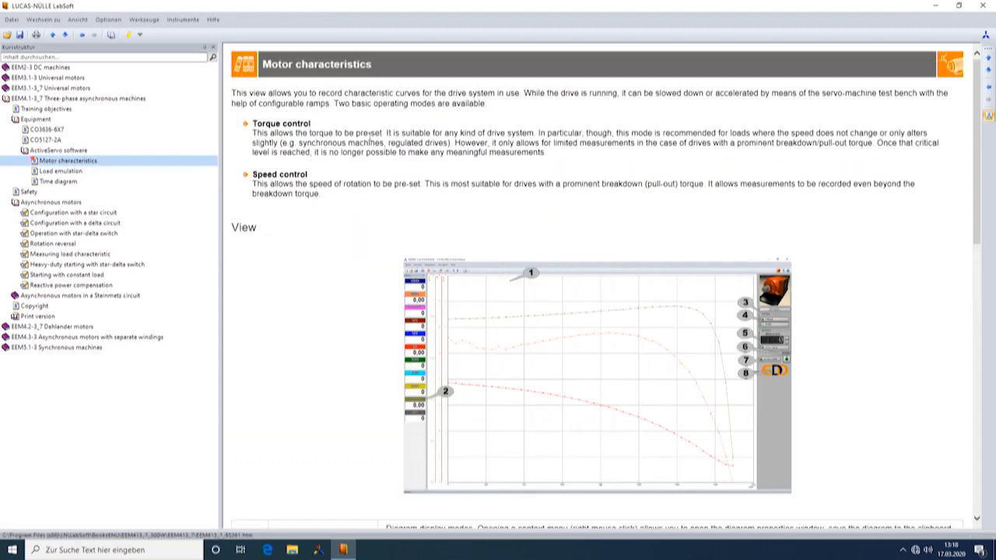
scroll(372, 139, "down", 5)
scroll(372, 138, "down", 5)
scroll(372, 138, "down", 4)
scroll(372, 139, "down", 4)
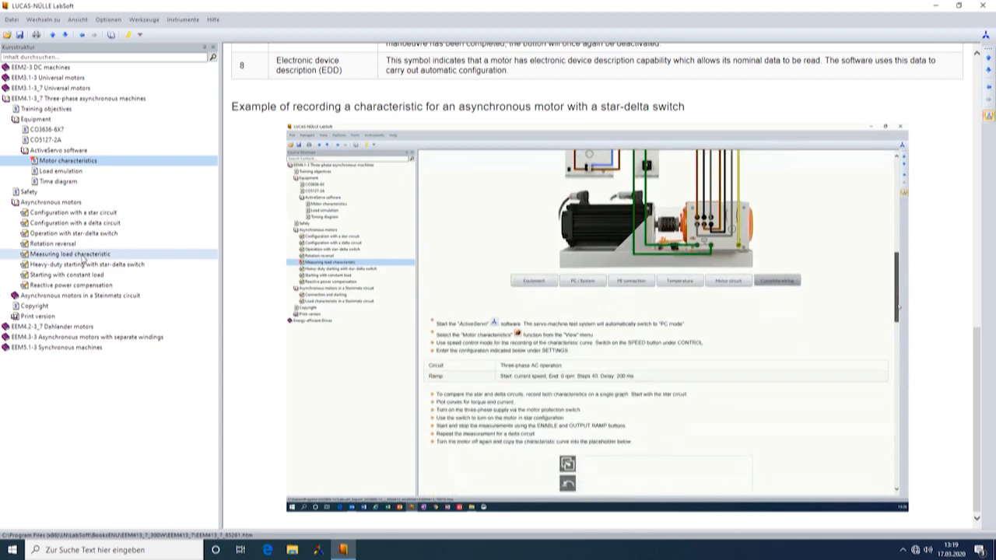
View the Measuring load characteristic experiment's circuit diagram and set-up plan.
left_click(70, 254)
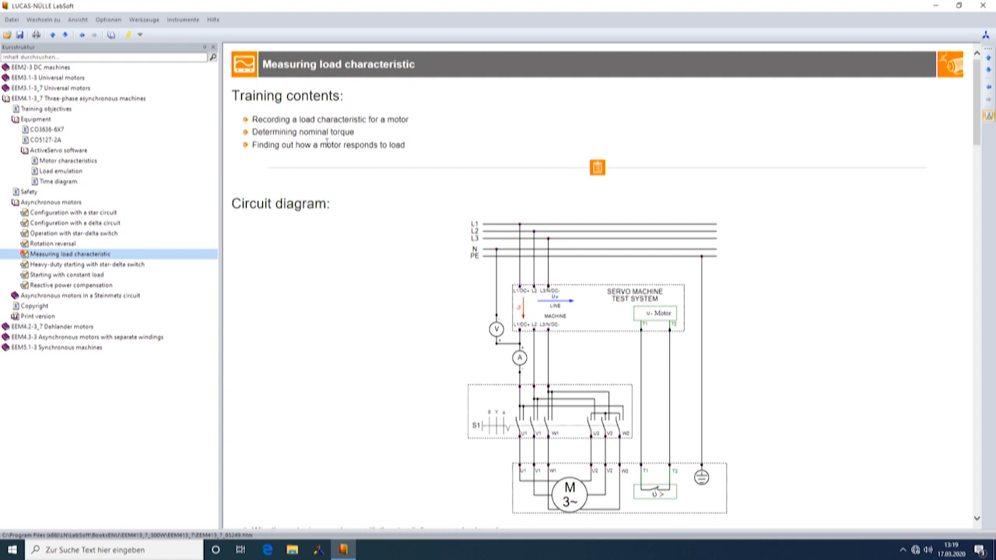
scroll(327, 193, "down", 5)
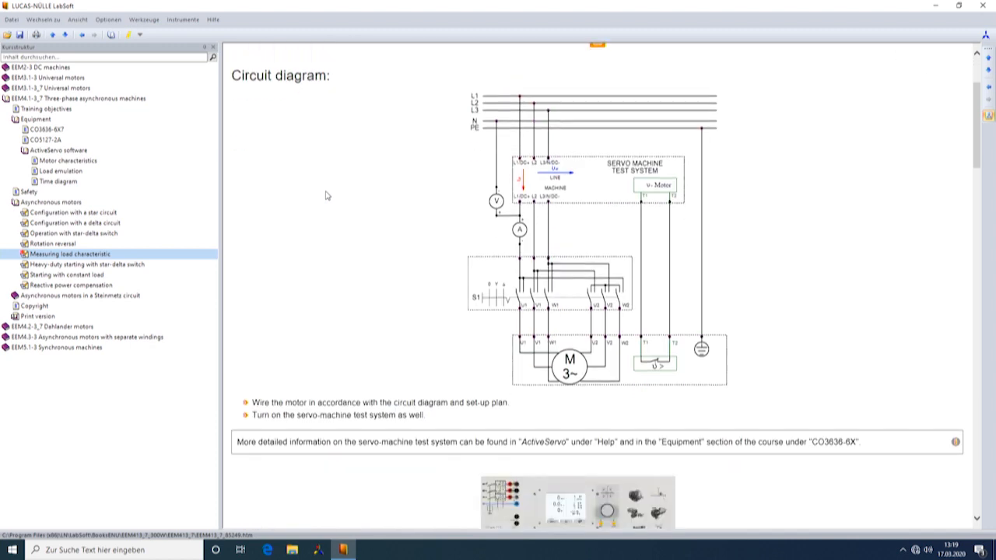
scroll(335, 187, "up", 3)
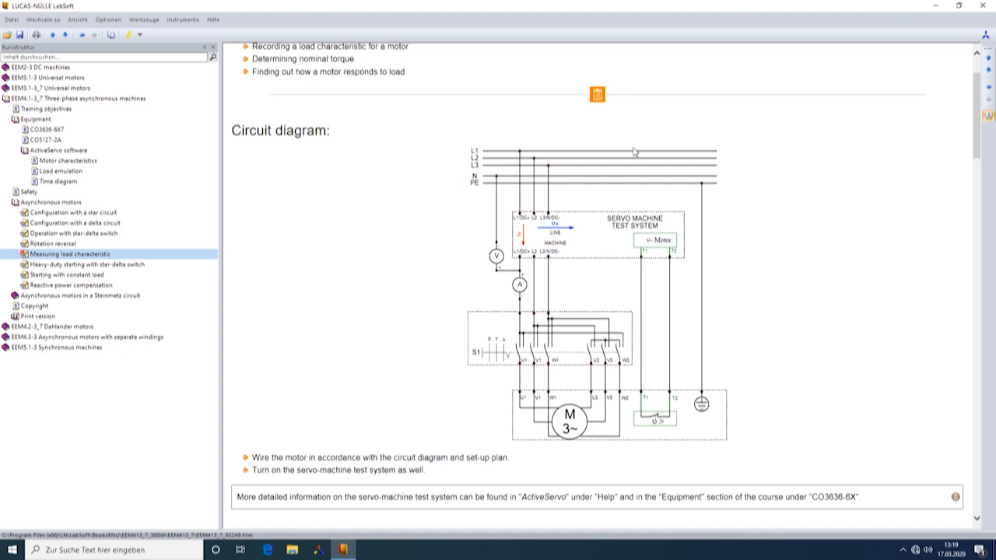
scroll(609, 148, "down", 4)
scroll(609, 148, "down", 3)
scroll(609, 148, "down", 3)
scroll(609, 148, "down", 3)
scroll(608, 153, "down", 4)
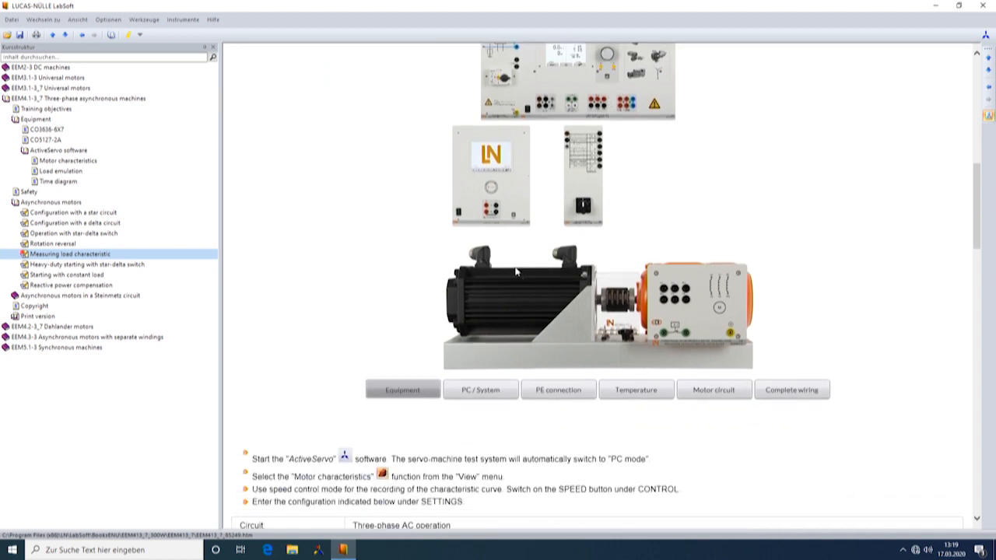
scroll(546, 314, "up", 2)
Step through the PC/System, PE, temperature, motor circuit and complete wiring views.
left_click(479, 465)
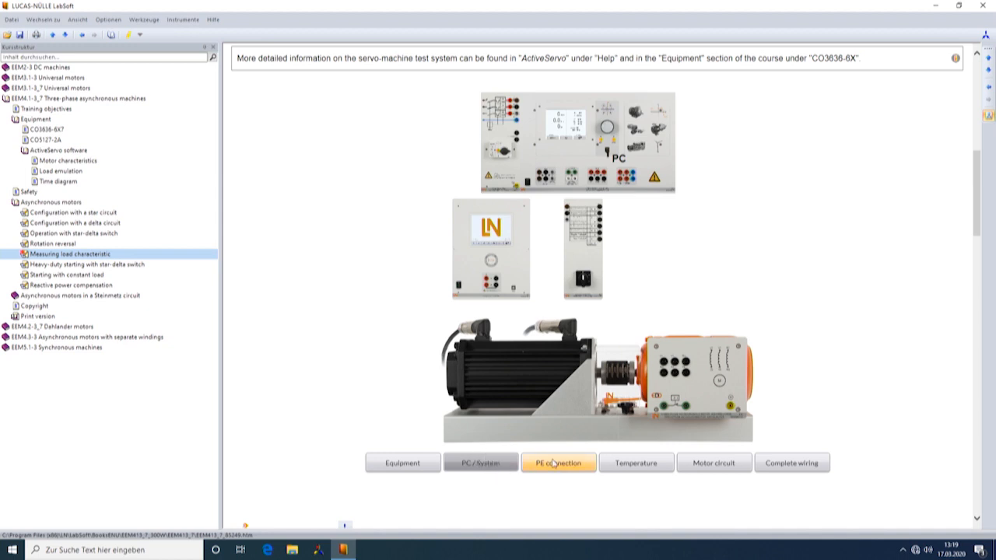
left_click(560, 470)
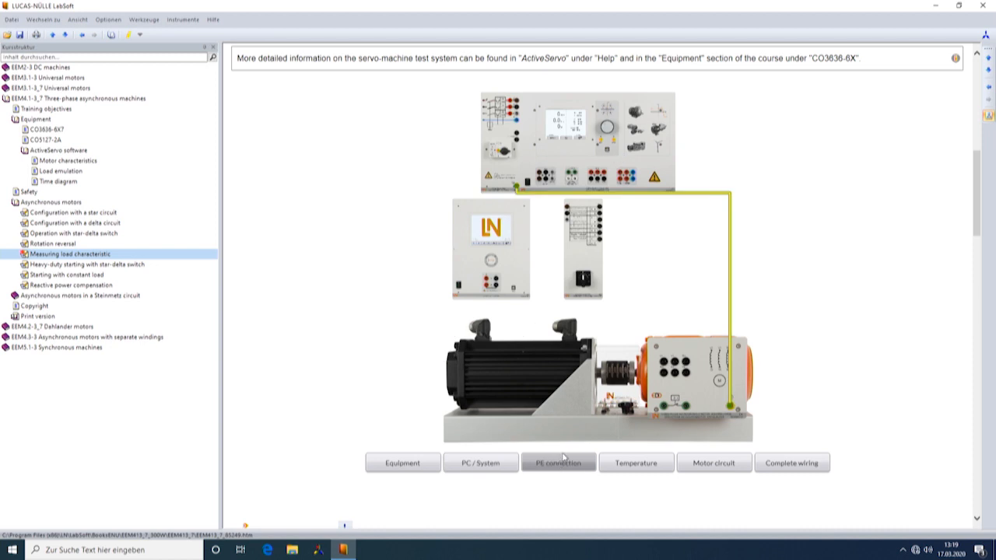
left_click(627, 467)
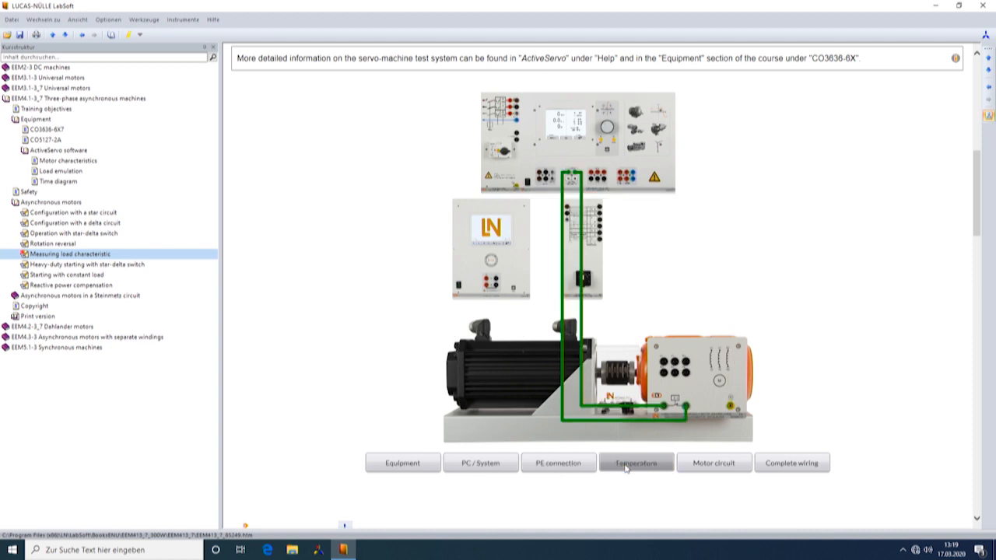
left_click(708, 470)
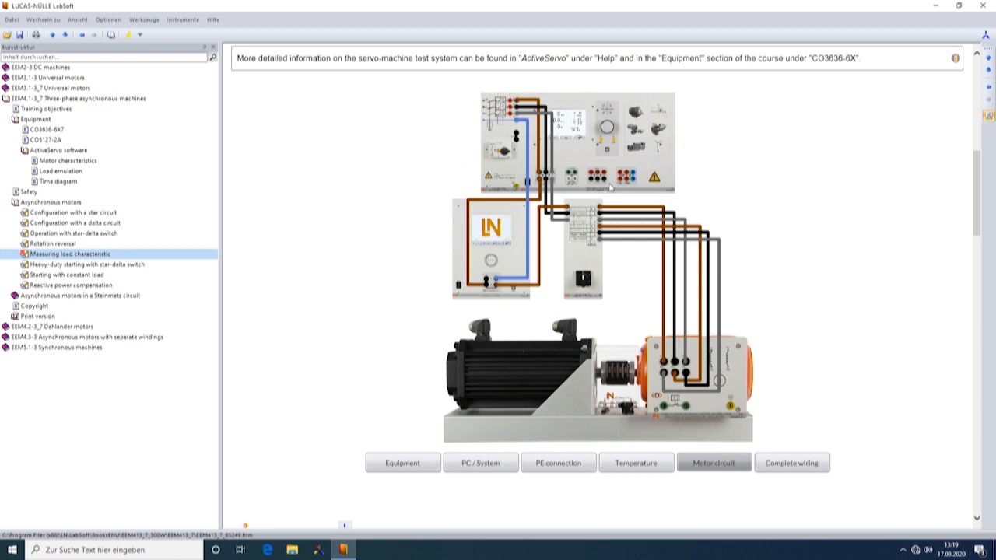
left_click(805, 469)
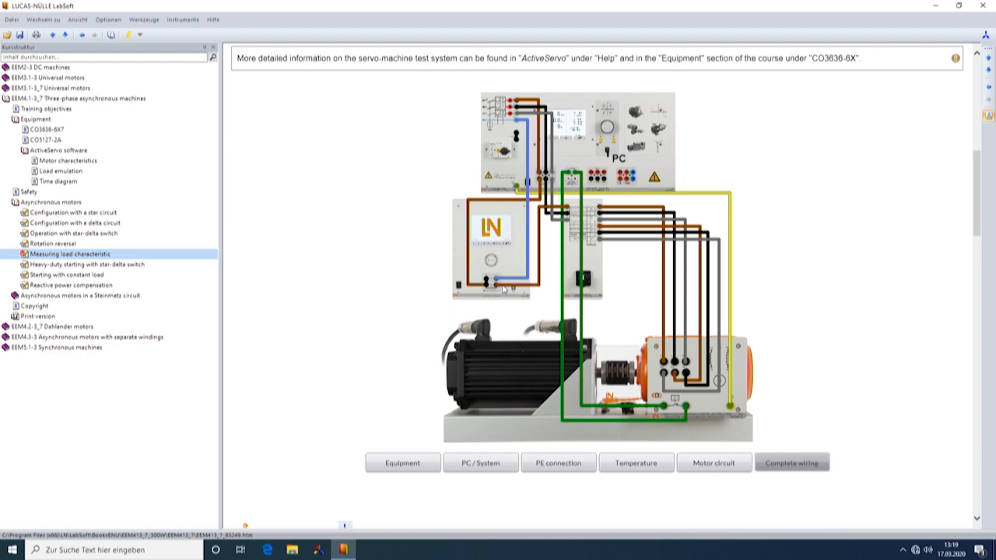
scroll(514, 278, "down", 3)
scroll(513, 279, "down", 3)
scroll(514, 278, "down", 3)
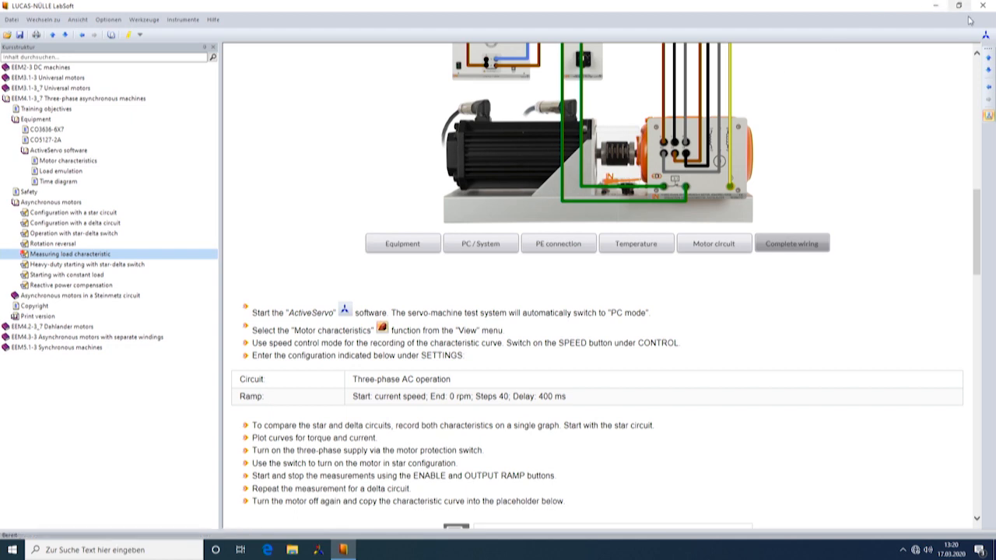
Launch ActiveServo from the LabSoft toolbar into the Motor characteristics view.
left_click(986, 36)
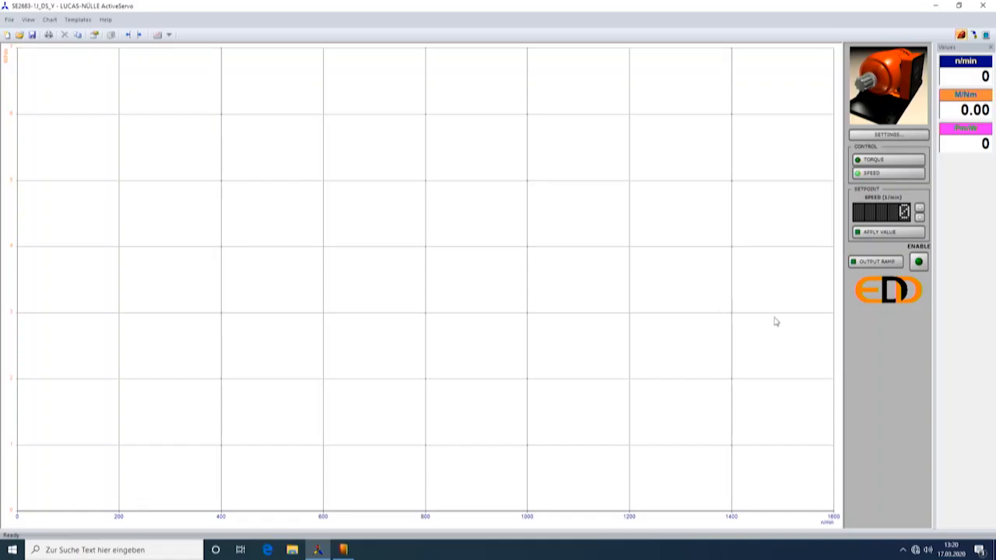
Enable the drive, confirm RUN and ramp the speed to record the first curve up to about 1490 rpm.
left_click(920, 263)
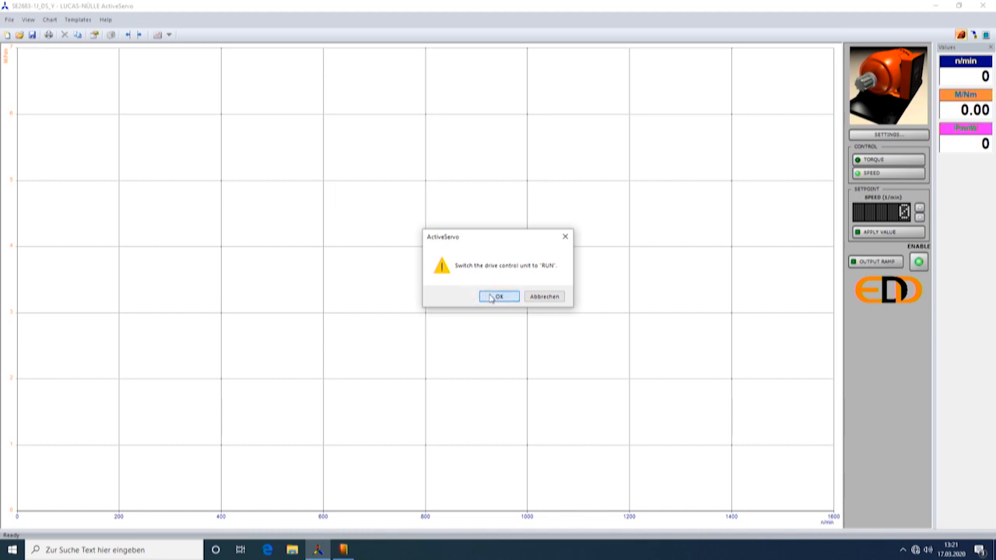
left_click(499, 296)
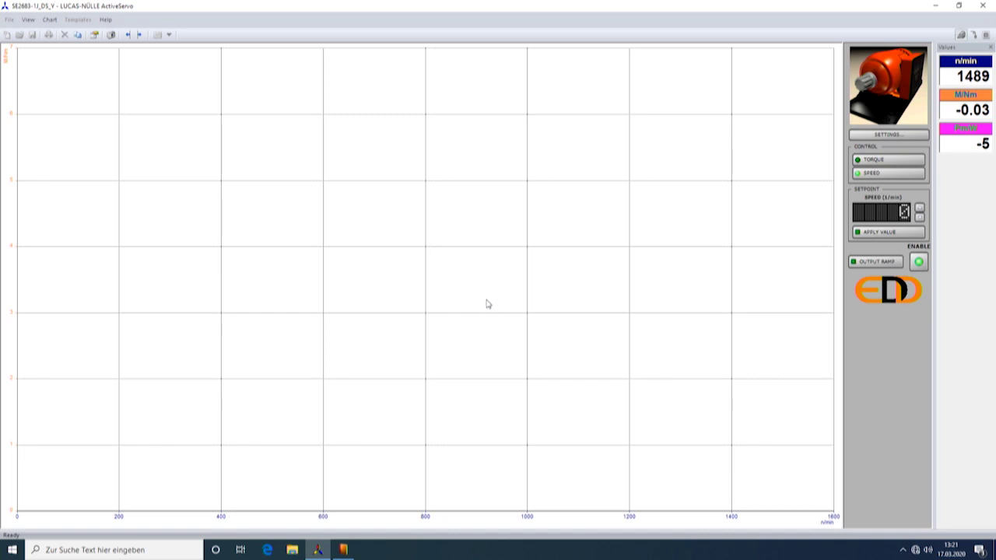
left_click(864, 262)
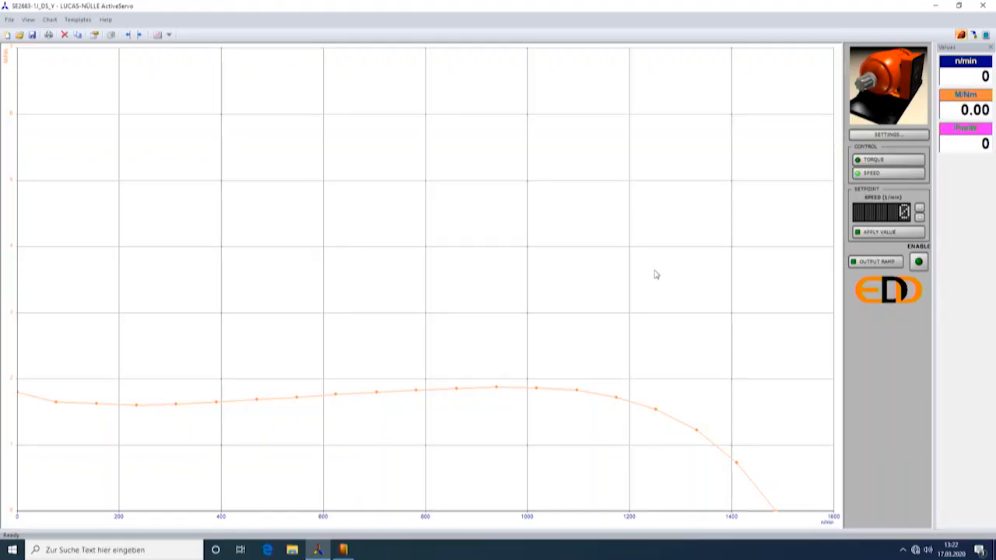
Enable the drive again and run a second speed ramp to record another curve on the chart.
left_click(918, 261)
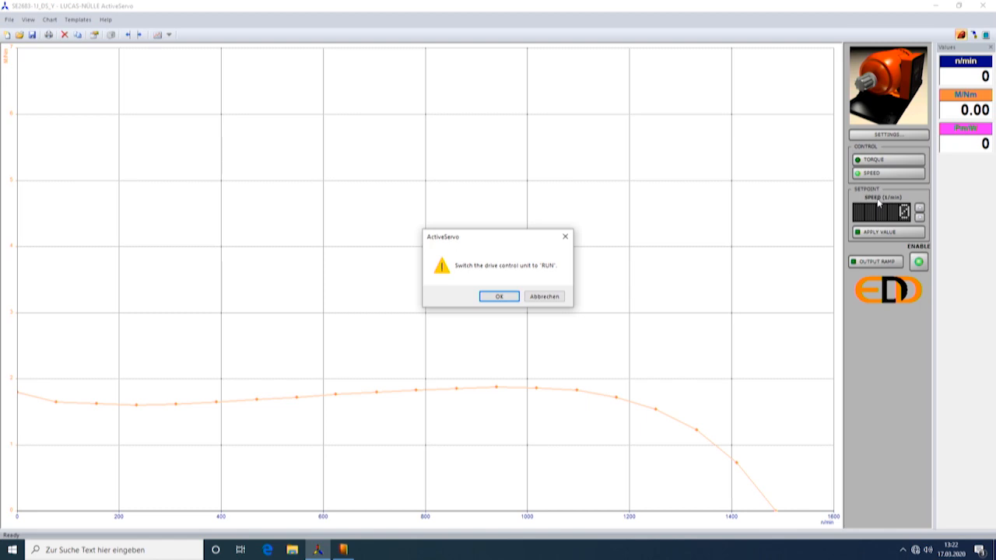
key("Return")
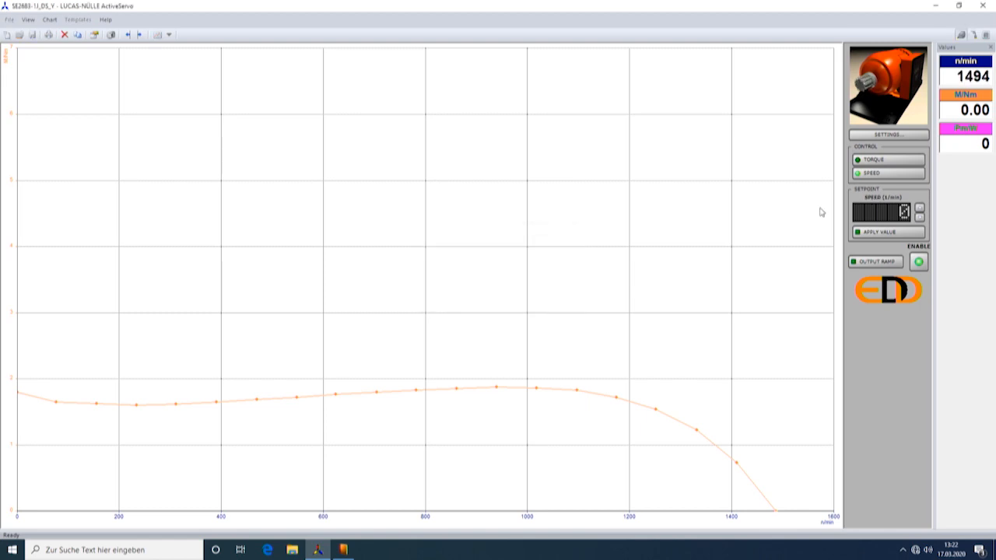
left_click(860, 261)
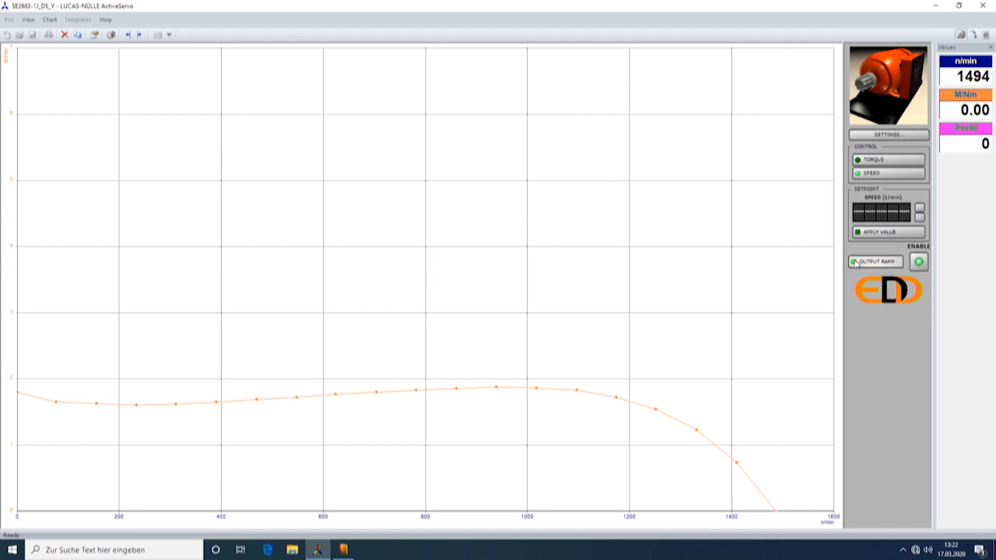
left_click(853, 263)
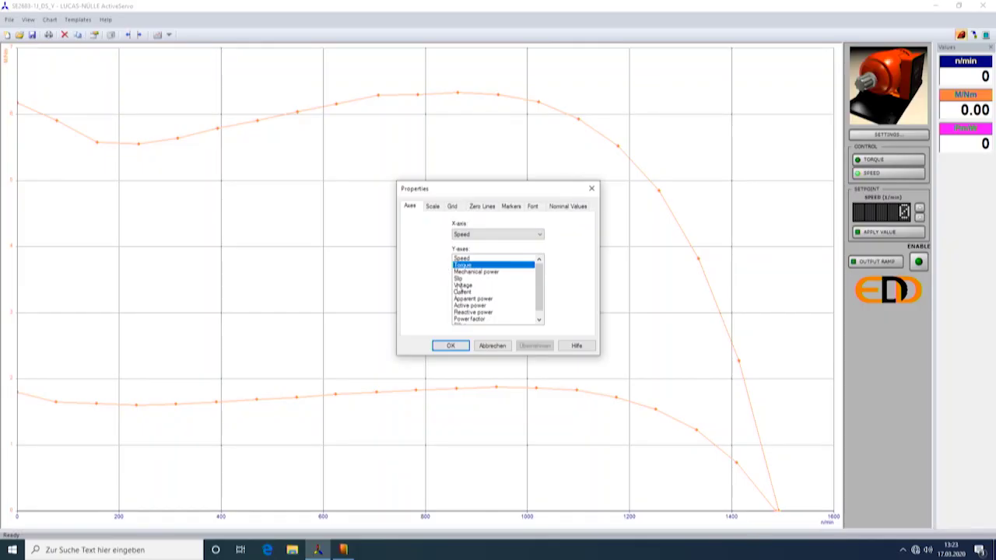
Add Current to the chart's Y-axes so both recordings also show current curves.
left_click(462, 291, "ctrl")
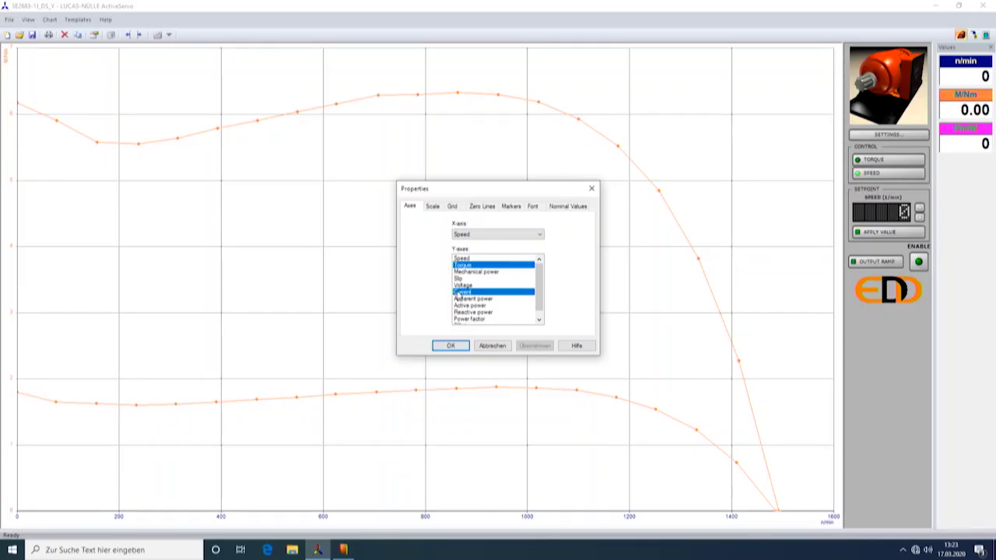
left_click(451, 345)
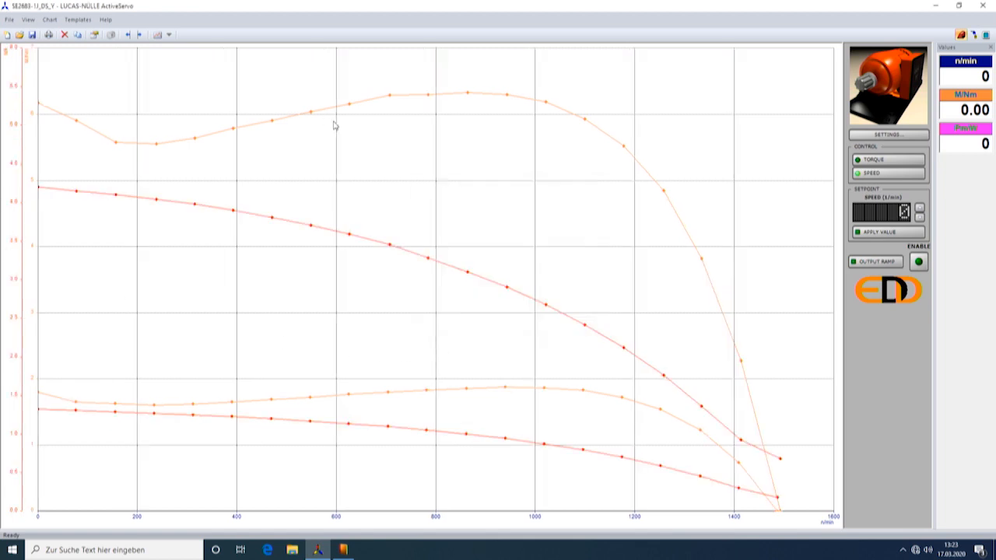
right_click(336, 192)
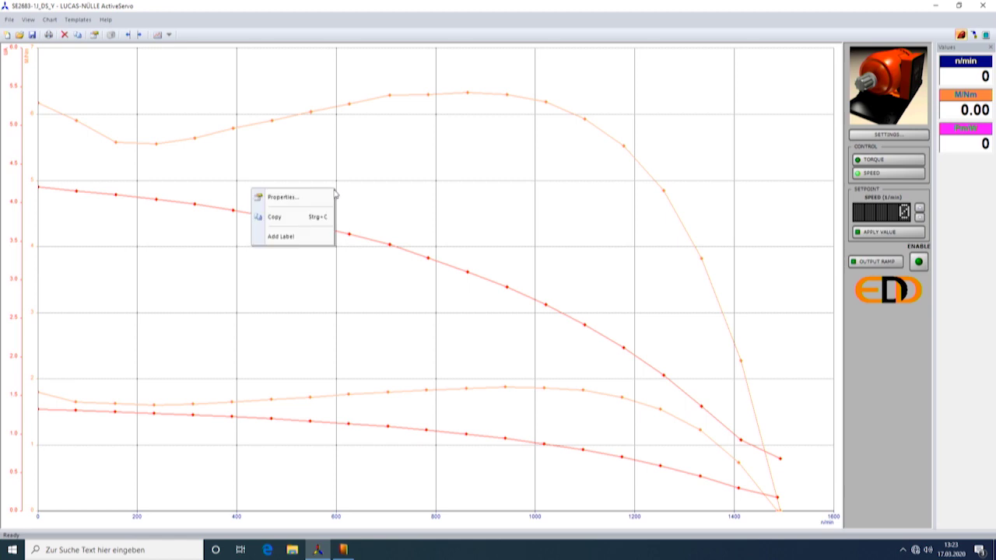
left_click(283, 224)
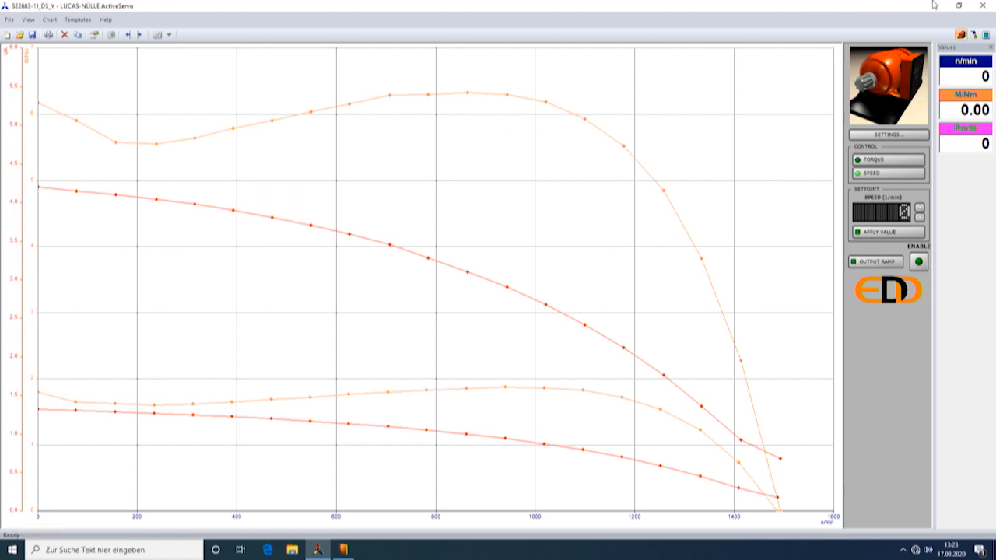
Paste the torque-and-current load characteristic into the LabSoft course placeholder.
left_click(934, 5)
scroll(534, 305, "down", 3)
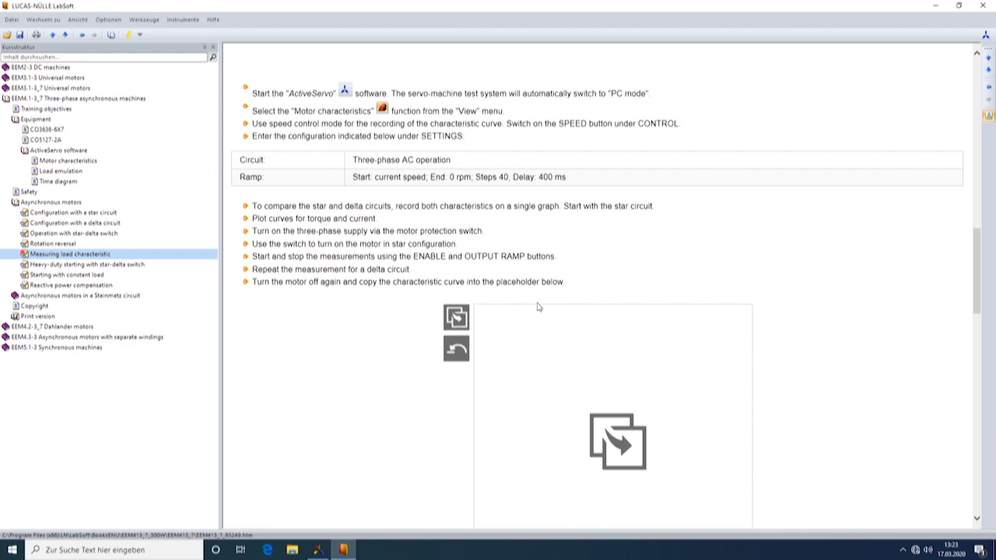
left_click(457, 318)
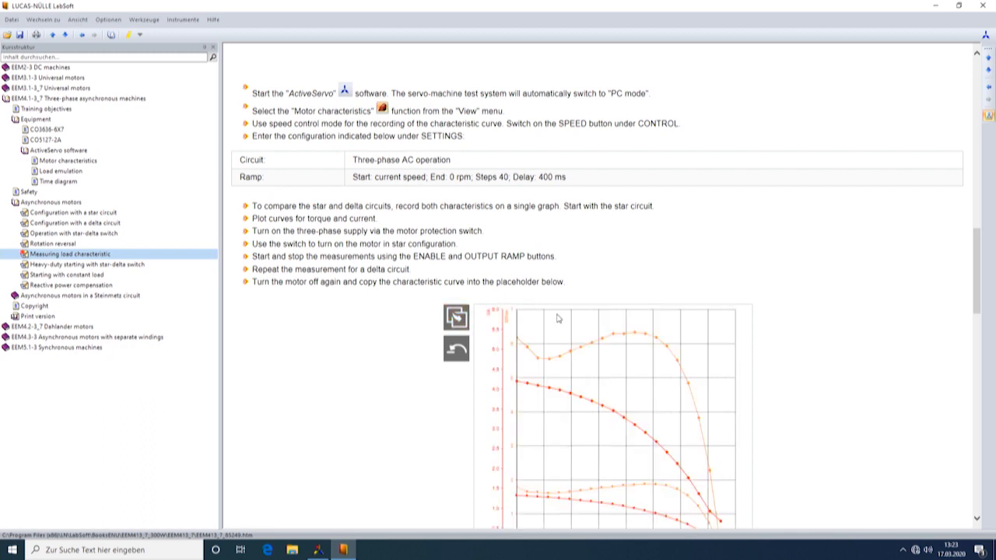
scroll(550, 318, "down", 2)
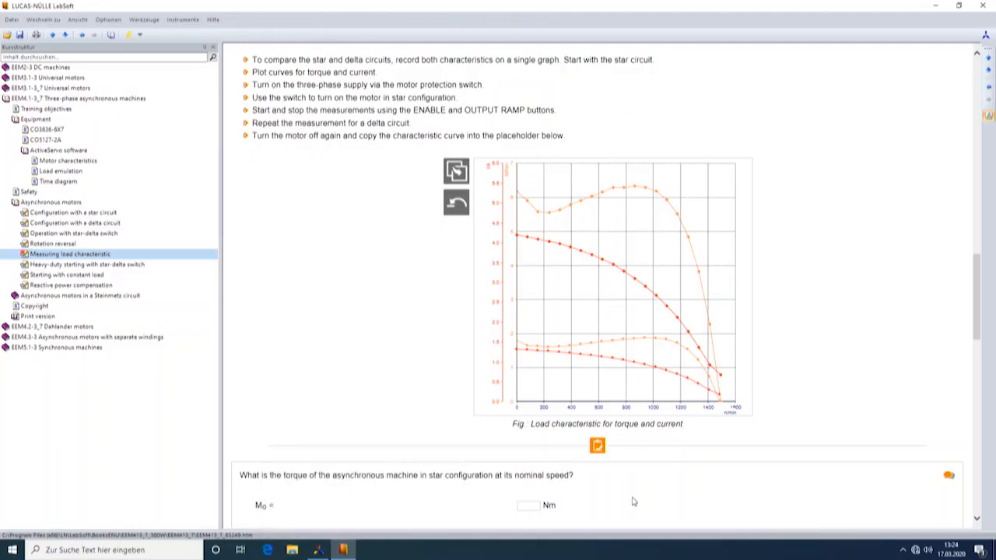
Switch ActiveServo to load simulation with a Pump/Fan load and raise its constant to 27.
left_click(318, 550)
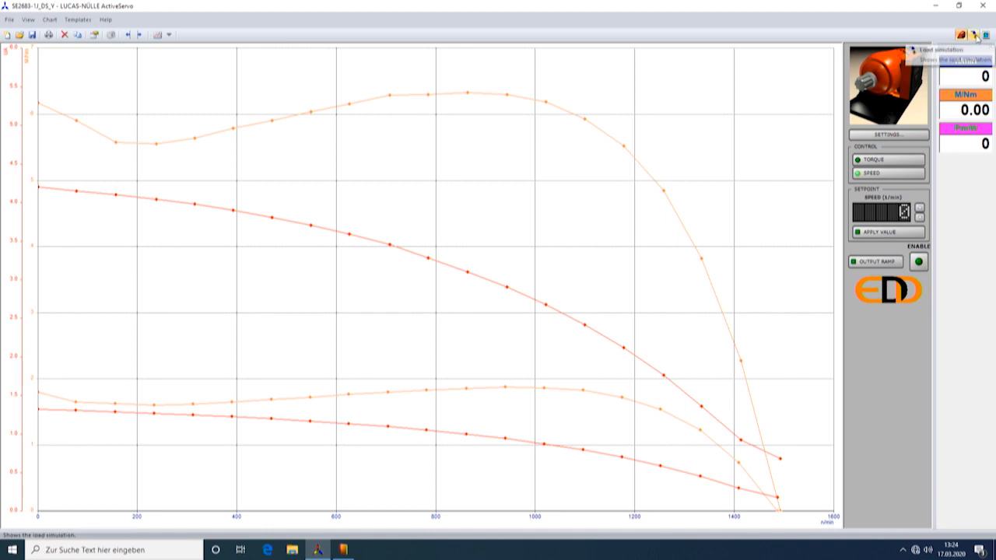
left_click(975, 36)
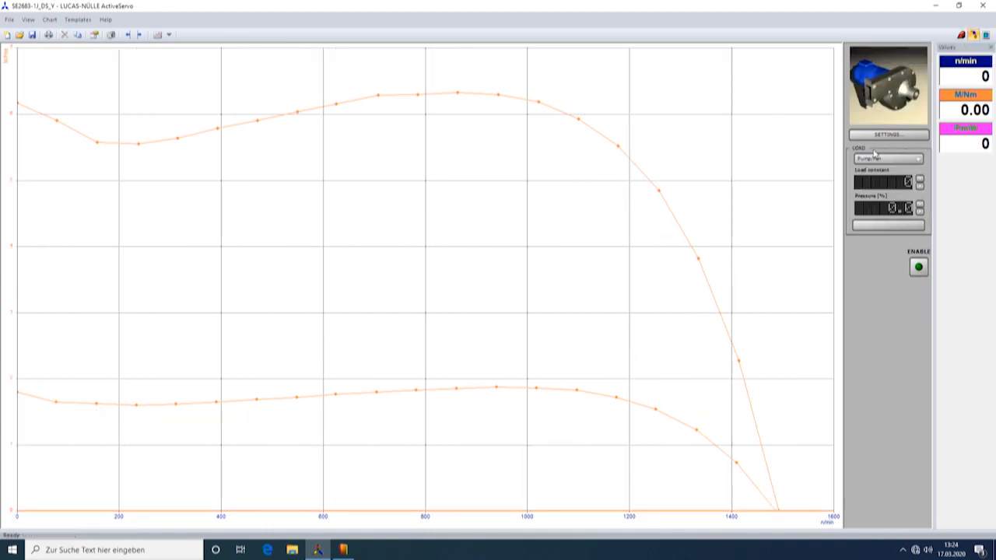
left_click(881, 159)
left_click(920, 178)
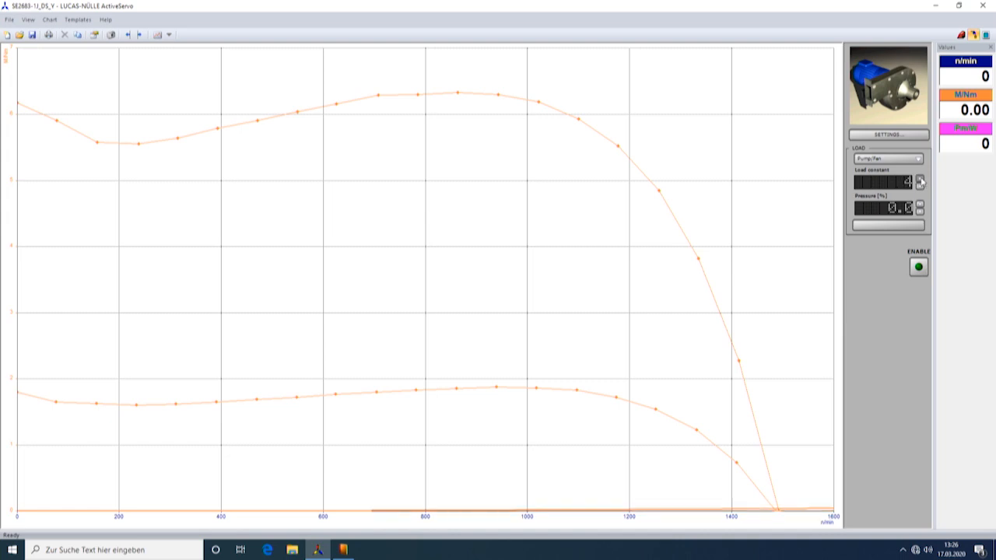
left_click(919, 179)
left_click(919, 179)
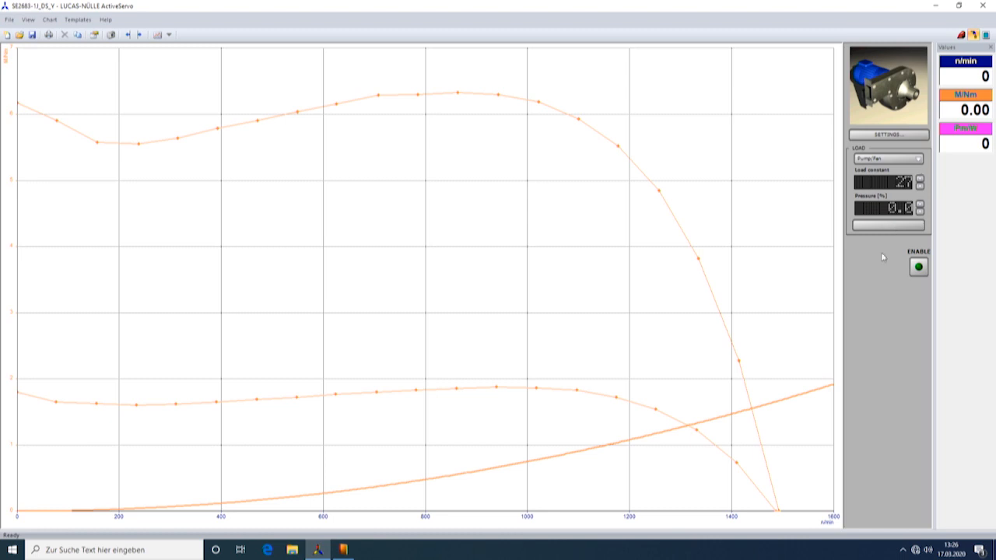
Enable the drive and confirm the RUN dialog so the pump/fan load runs up to about 1443 rpm.
left_click(918, 267)
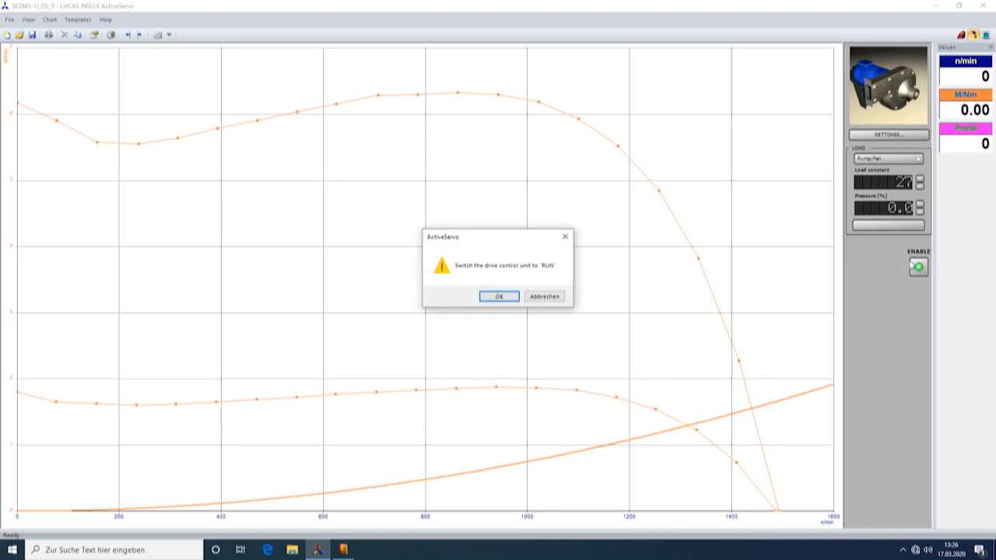
key("Return")
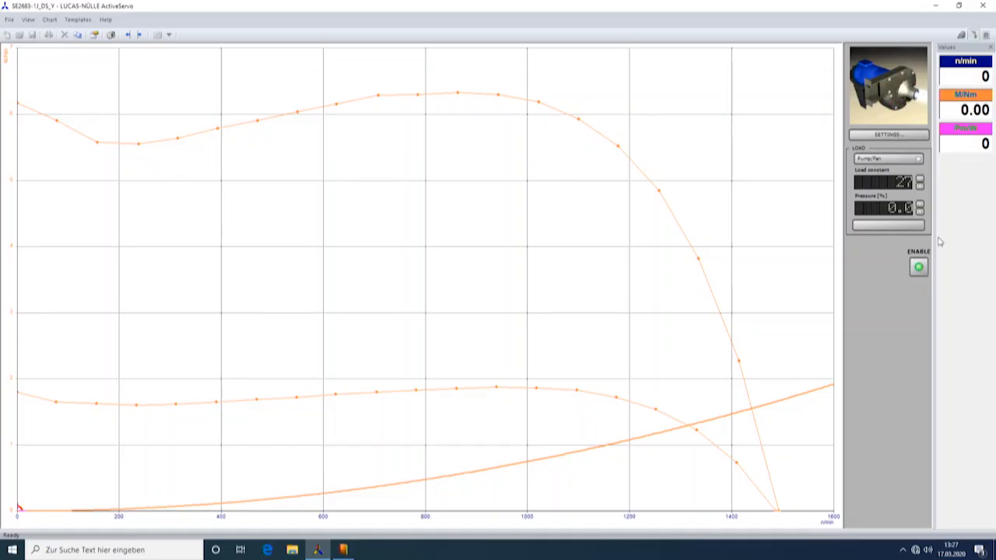
Switch the drive off, select the Hoist drive load and enter its load torque value.
left_click(919, 267)
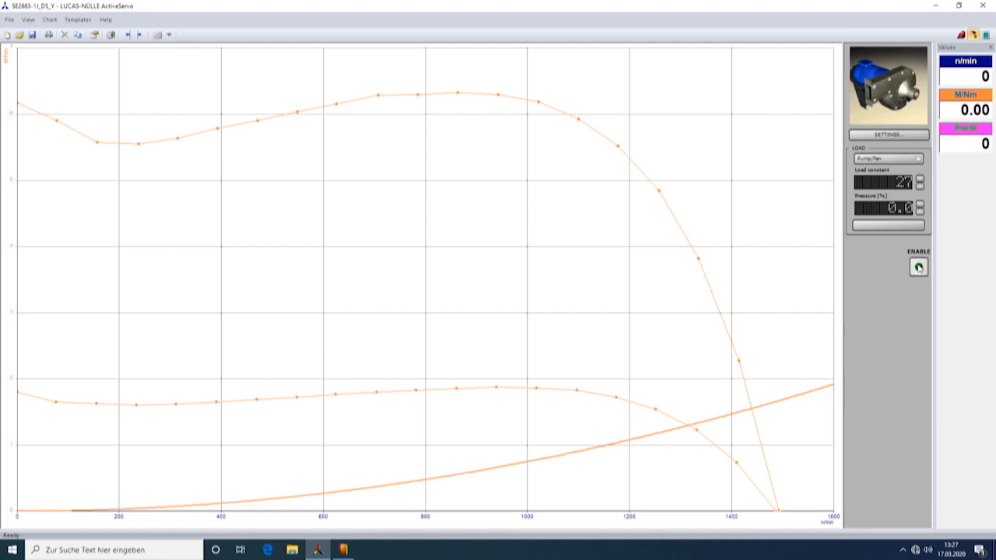
left_click(913, 159)
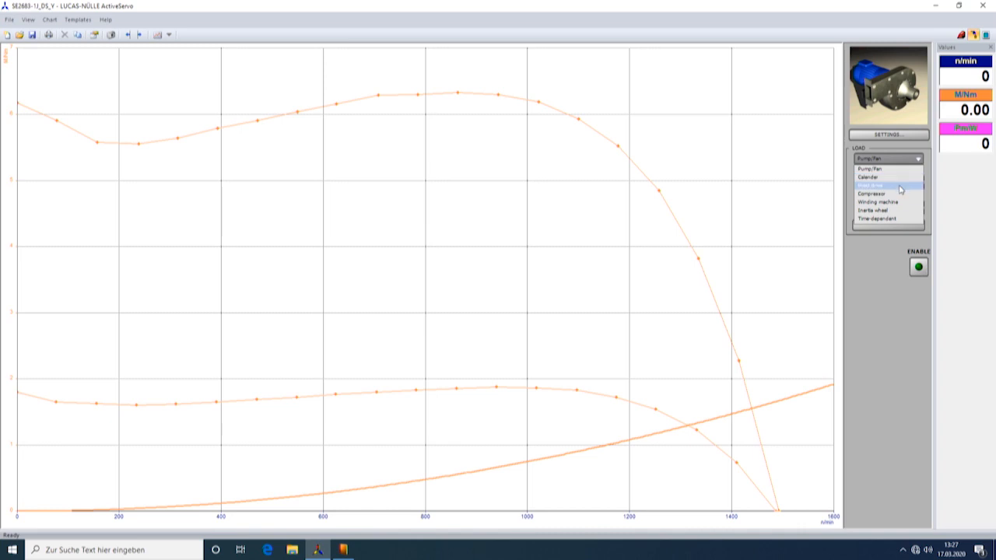
left_click(900, 187)
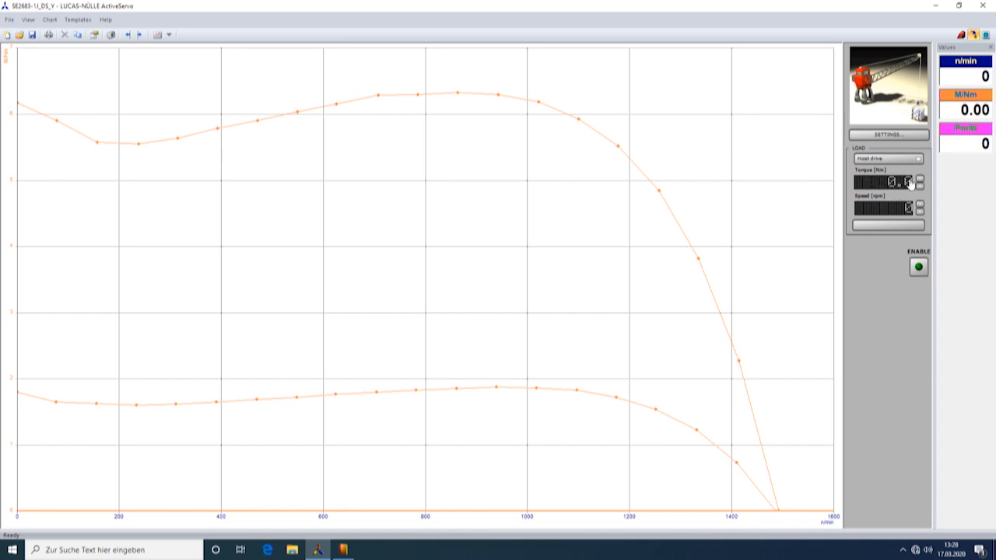
left_click(910, 182)
type("2.2")
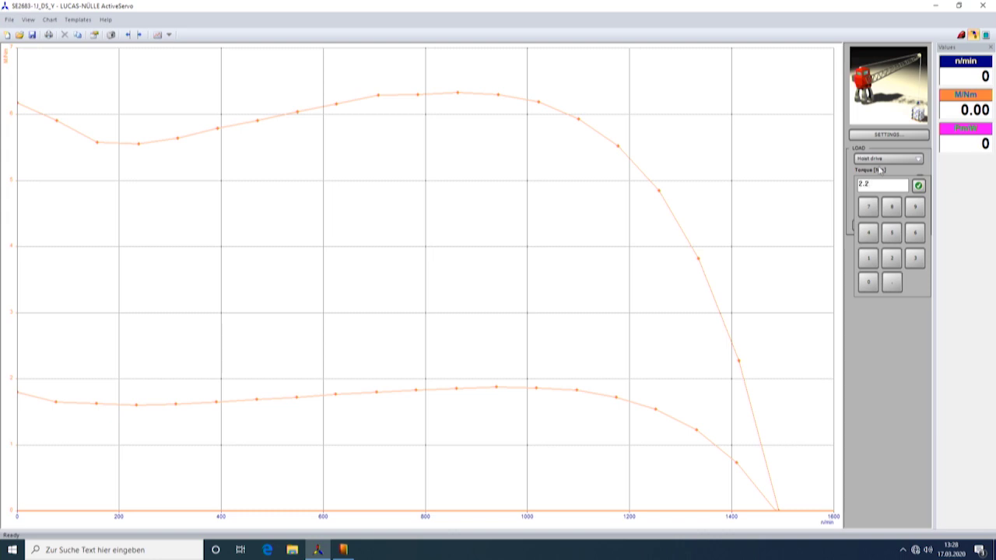
key("Return")
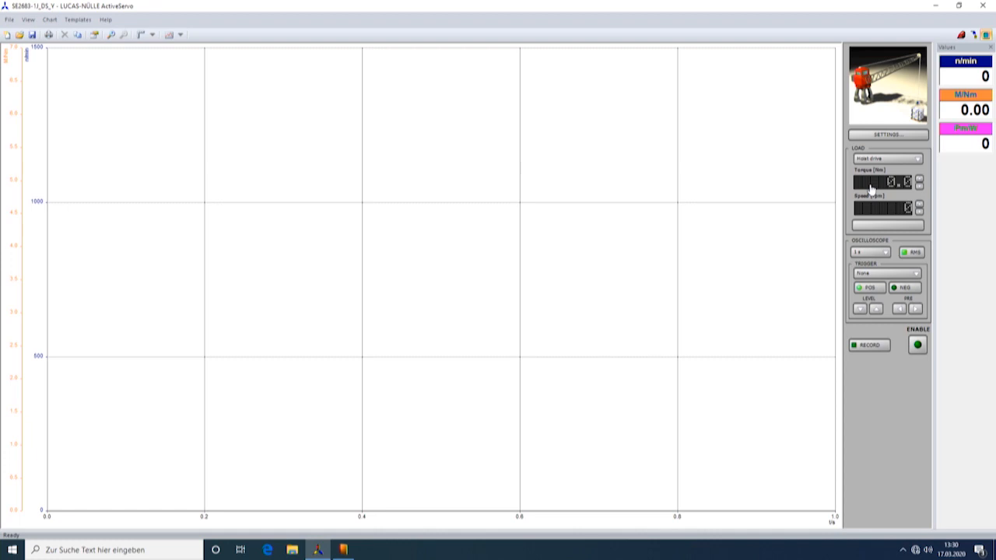
Select the Inertia wheel load with a flywheel value of 1000.
left_click(886, 159)
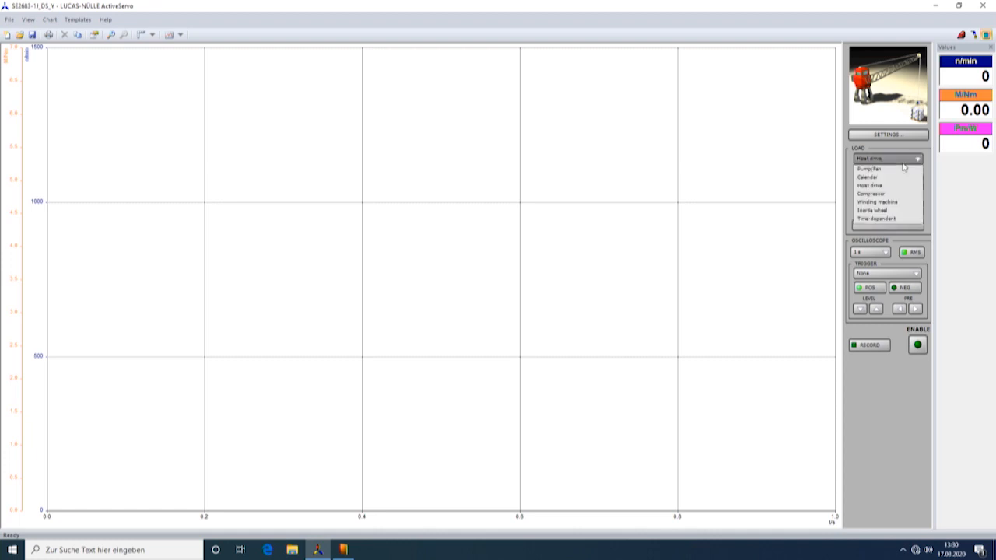
left_click(888, 218)
left_click(889, 185)
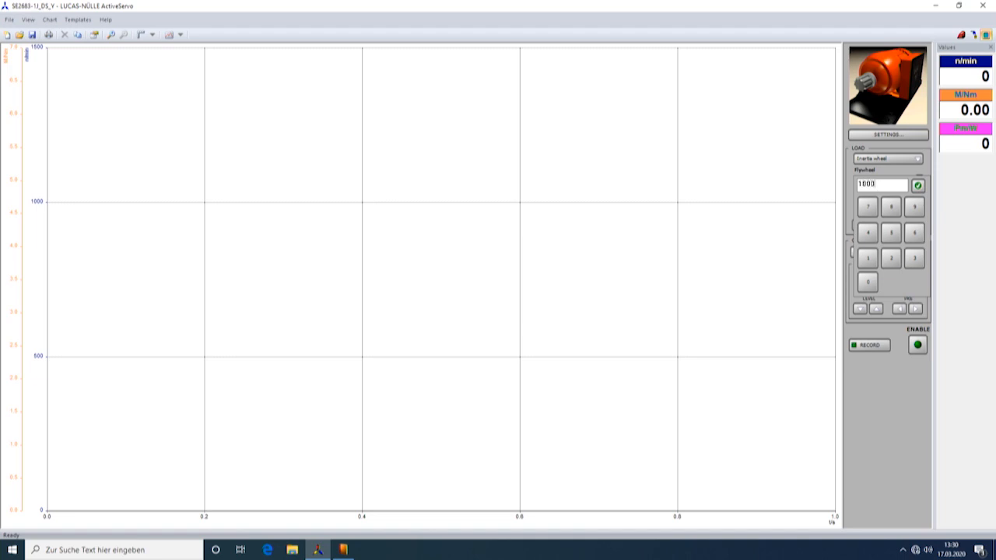
key("Return")
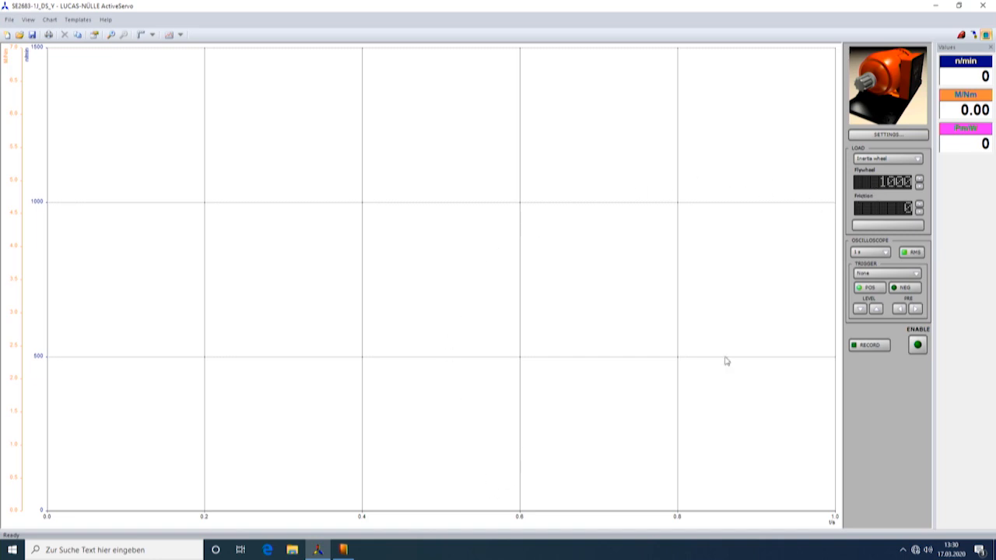
Set the oscilloscope time base to 20 s, trigger on Speed and adjust the trigger level line.
left_click(868, 253)
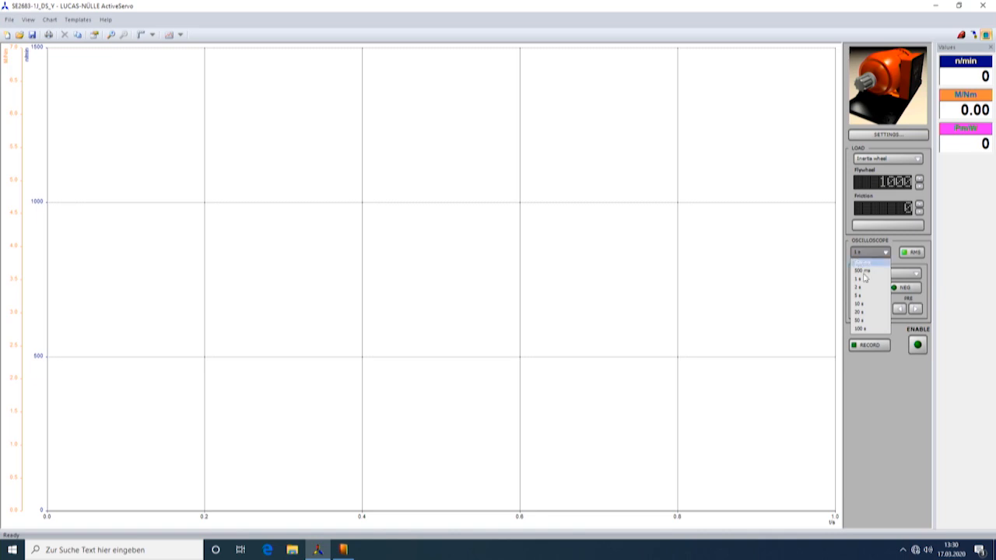
left_click(859, 312)
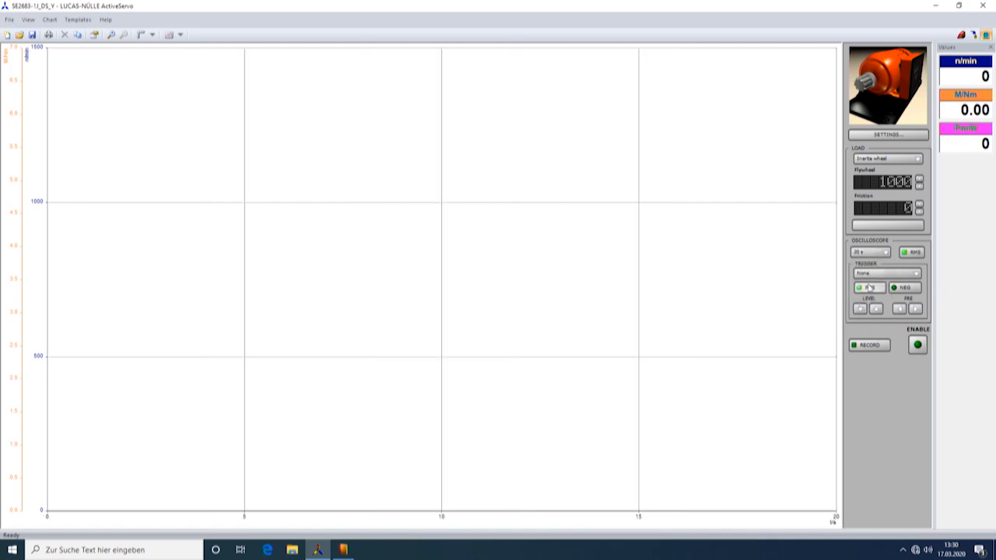
left_click(875, 274)
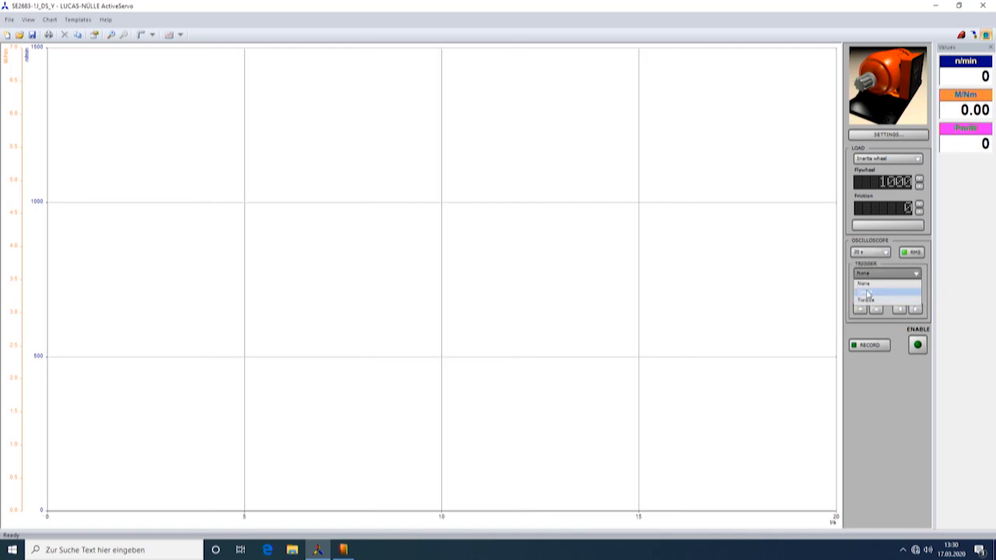
left_click(866, 293)
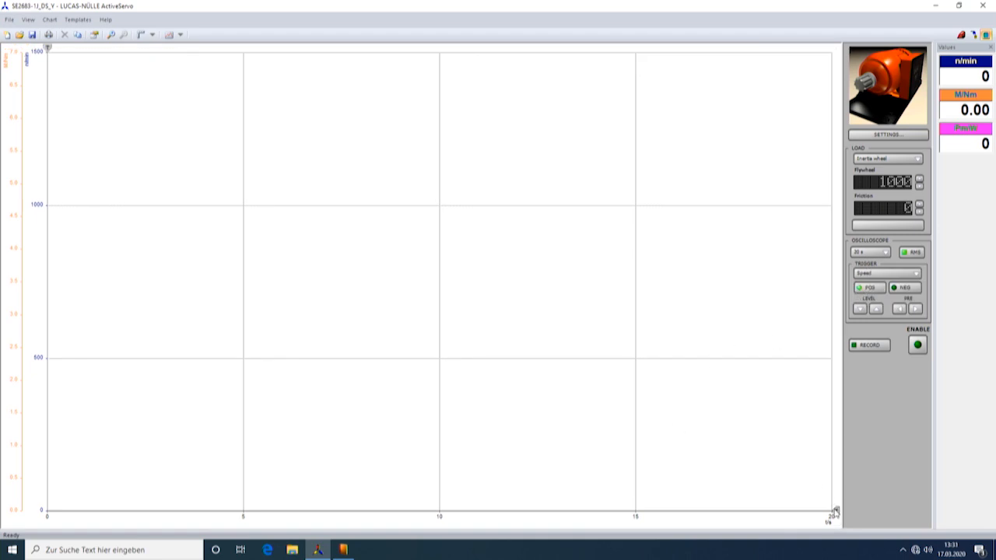
left_click_drag(835, 510, 834, 496)
Add Current to the chart's plotted values, then enable the drive and acknowledge the RUN warning.
double_click(267, 279)
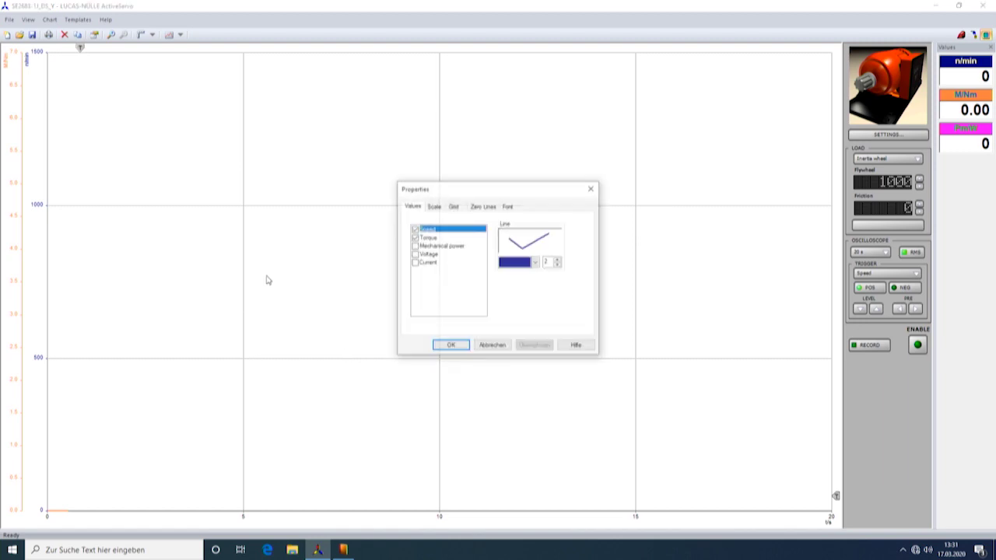
left_click(415, 263)
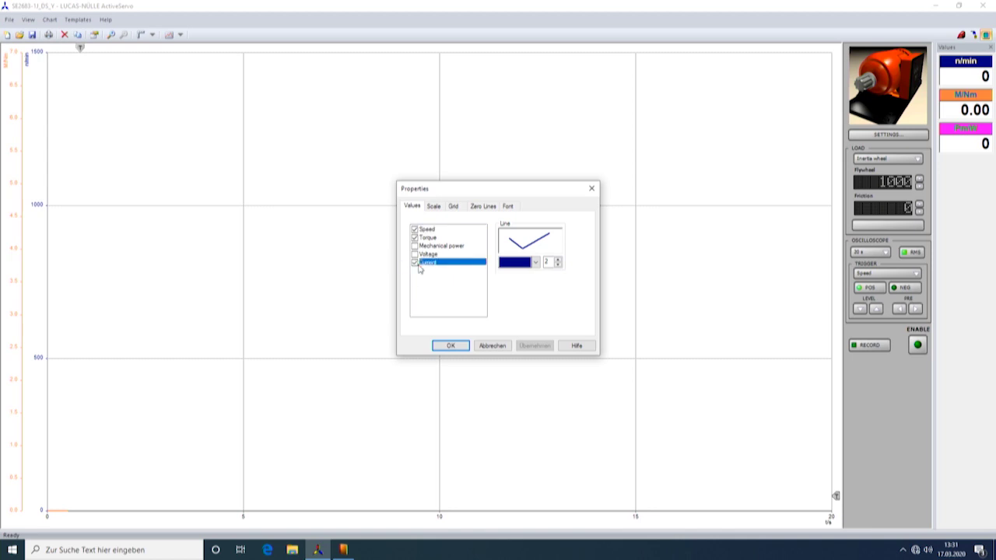
left_click(453, 346)
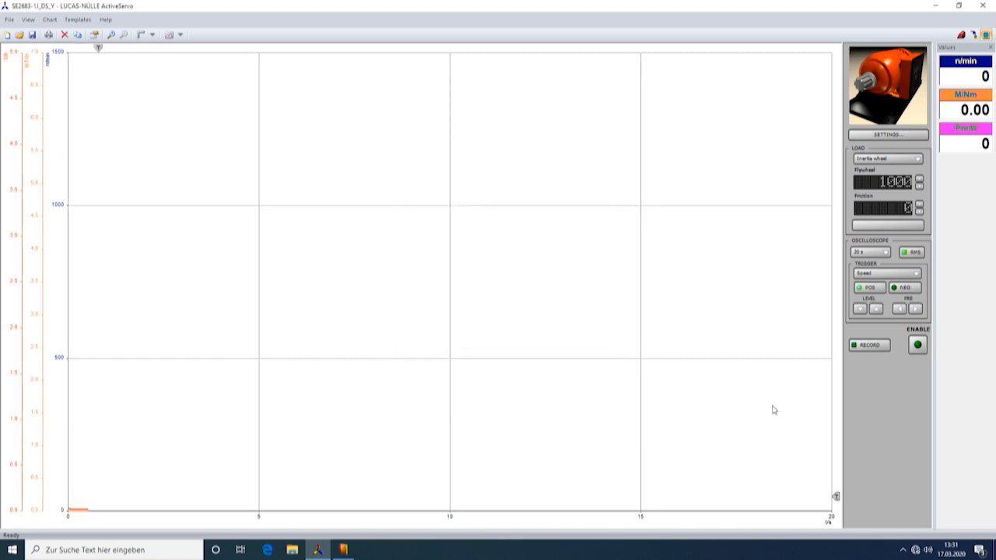
left_click(917, 345)
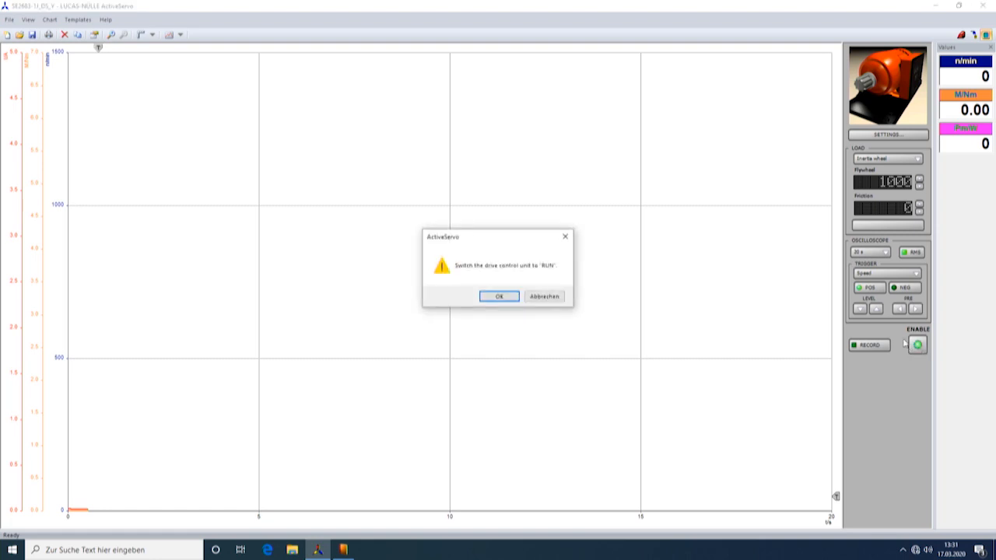
key("Return")
Start recording the inertia wheel start-up traces of speed, torque and current over 20 s.
left_click(859, 346)
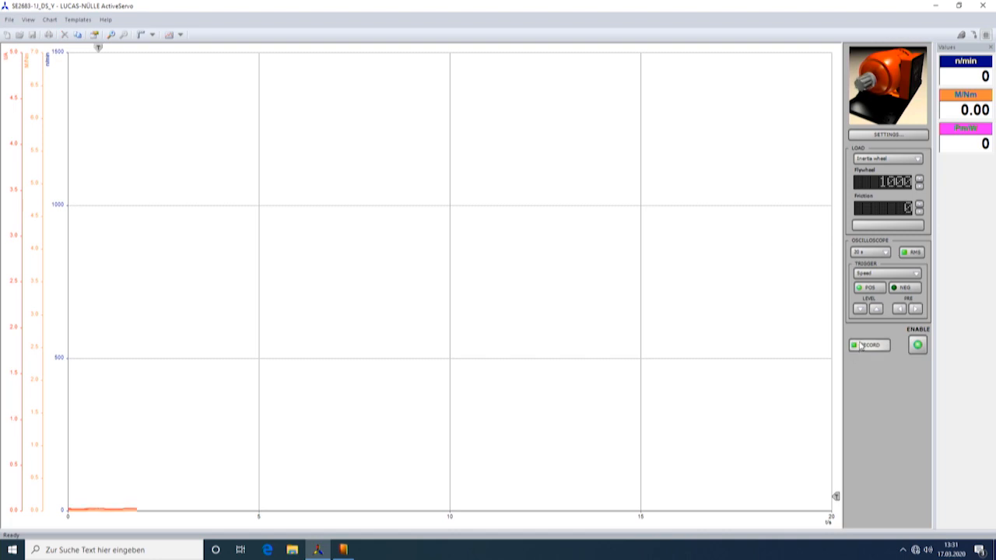